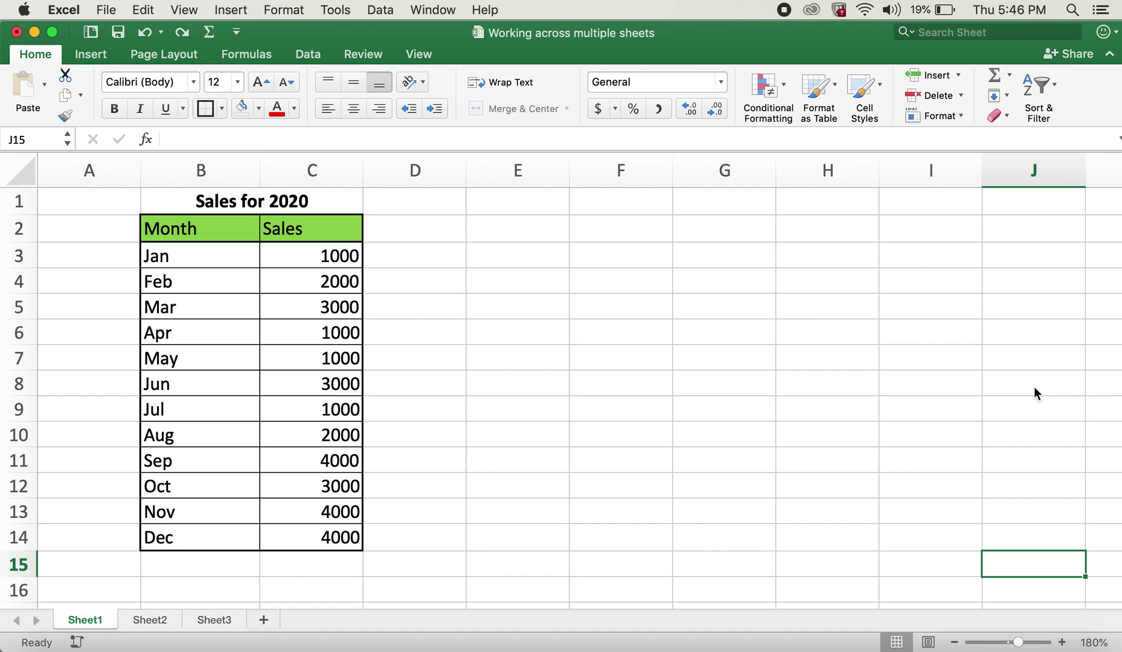
# Select B2:C14, from the Month and Sales headers down to December's sales figure
pyautogui.click(181, 223)
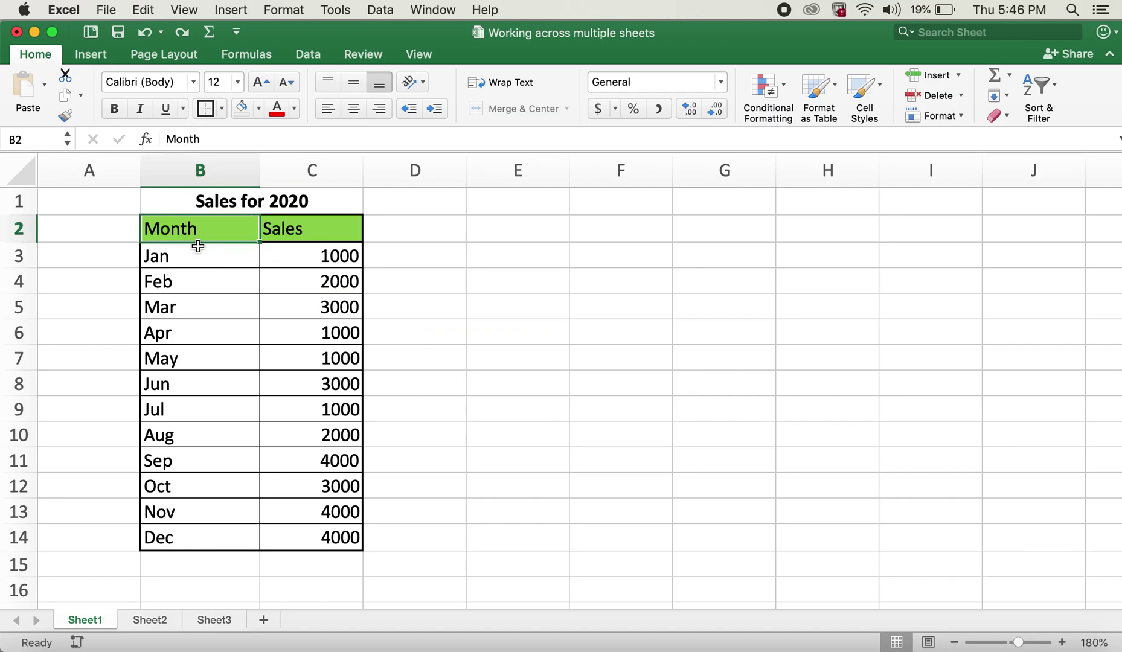
pyautogui.click(309, 254)
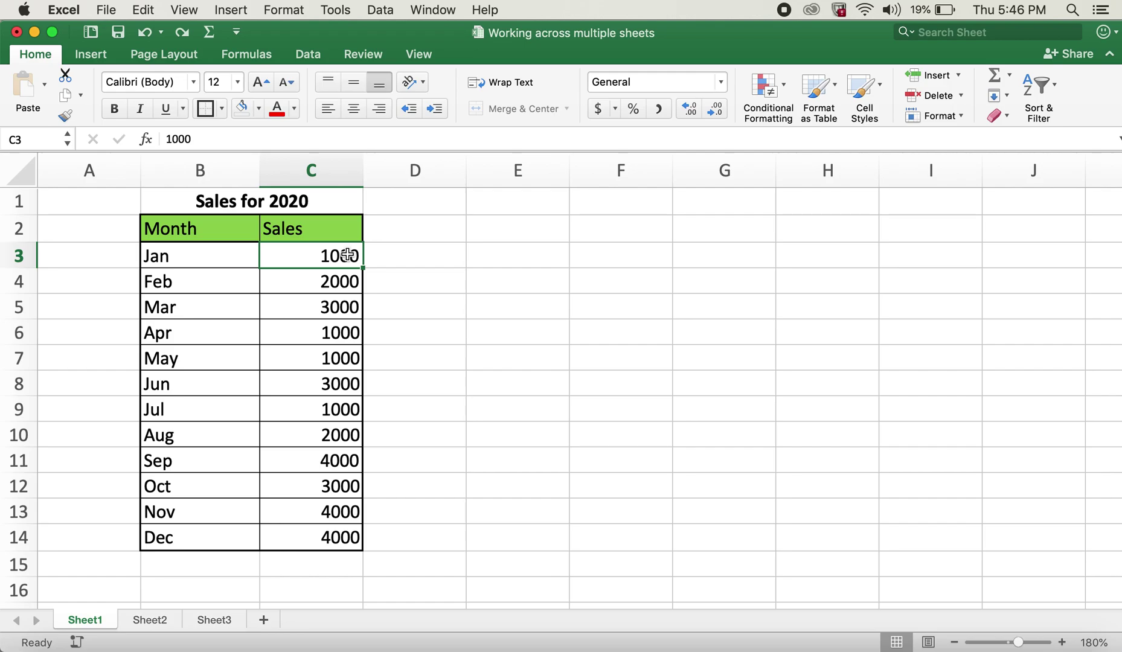
pyautogui.click(342, 330)
pyautogui.click(342, 356)
pyautogui.click(342, 410)
pyautogui.moveTo(347, 269); pyautogui.dragTo(348, 409)
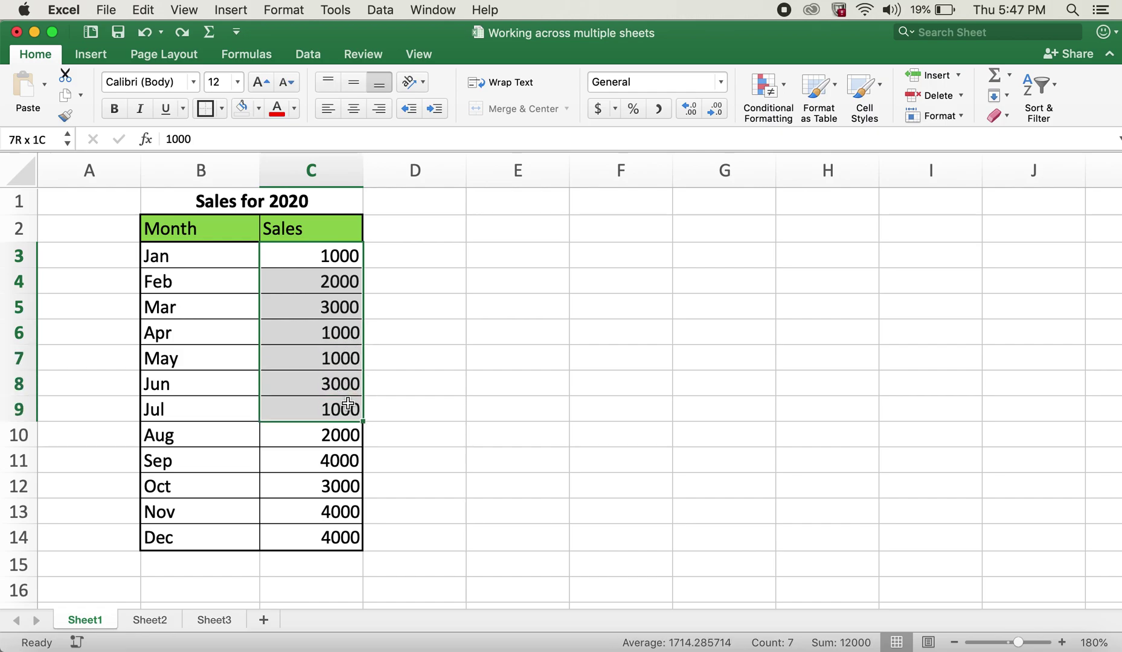
pyautogui.click(439, 393)
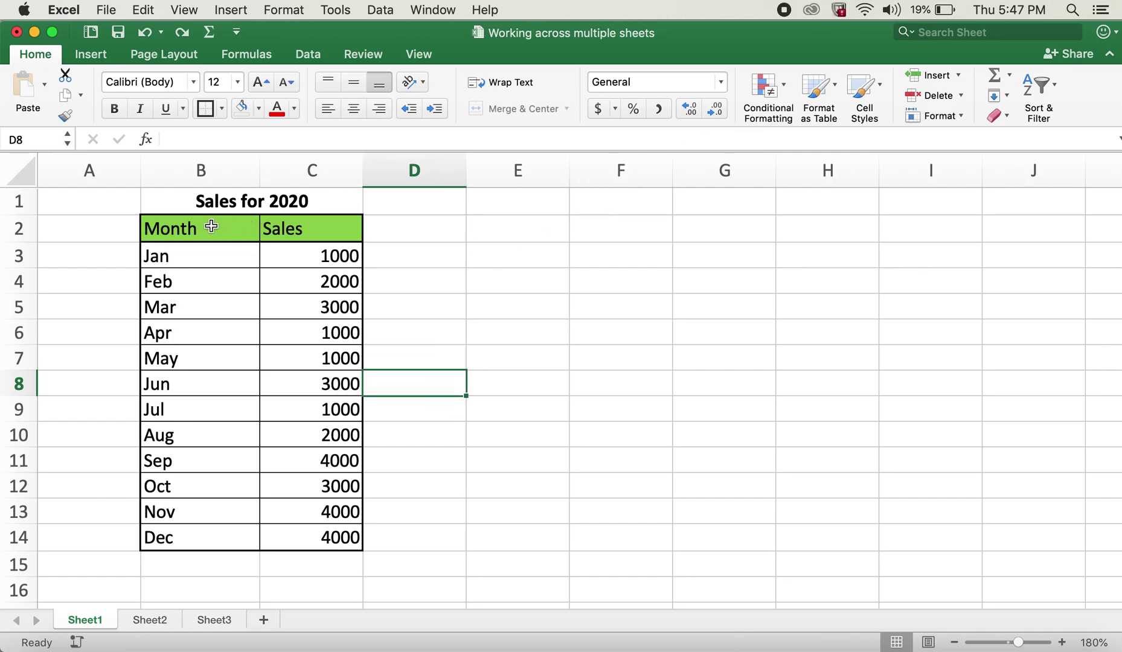
pyautogui.moveTo(210, 228); pyautogui.dragTo(281, 543)
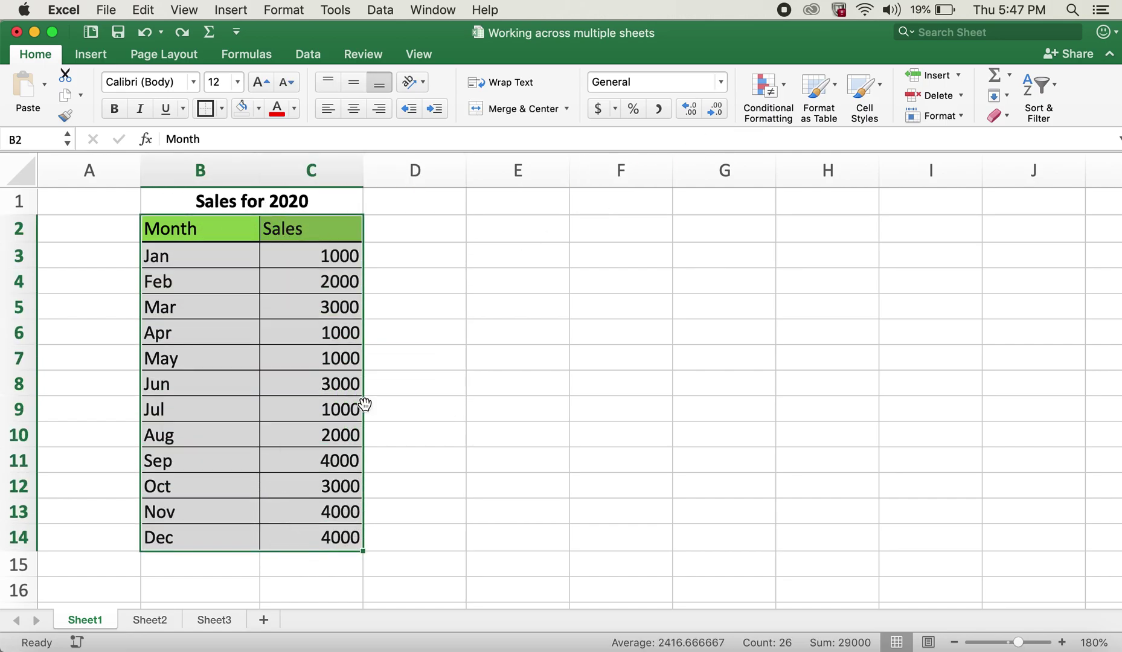
# Start a new Classic-style rule from Conditional Formatting > Highlight Cells Rules > More Rules
pyautogui.click(784, 84)
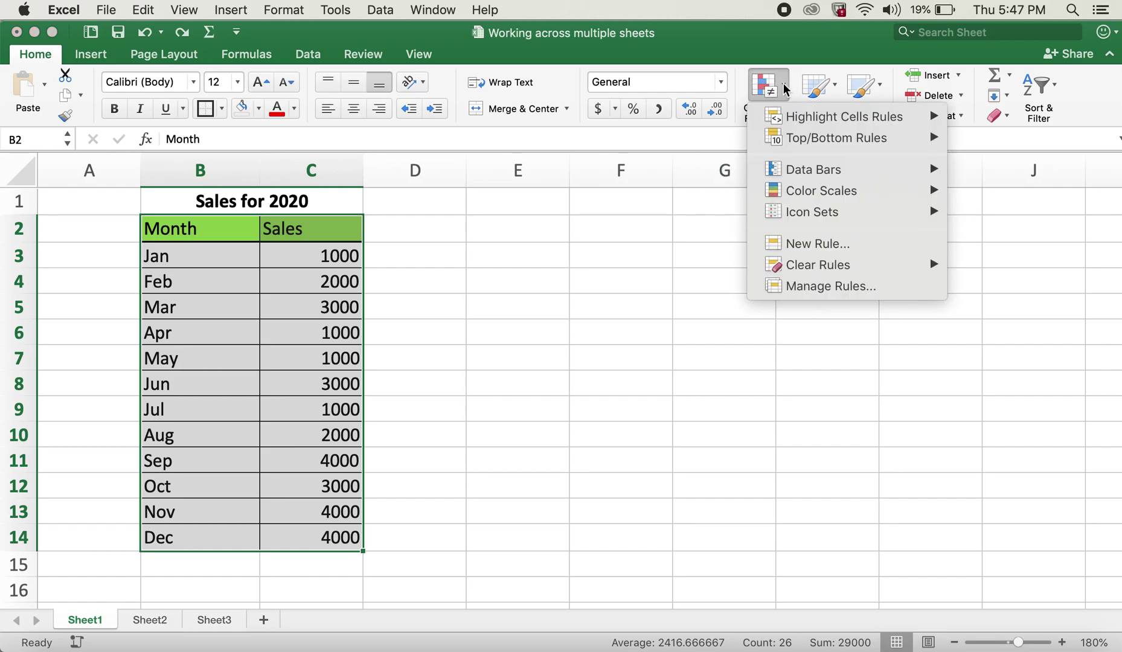
pyautogui.moveTo(823, 124)
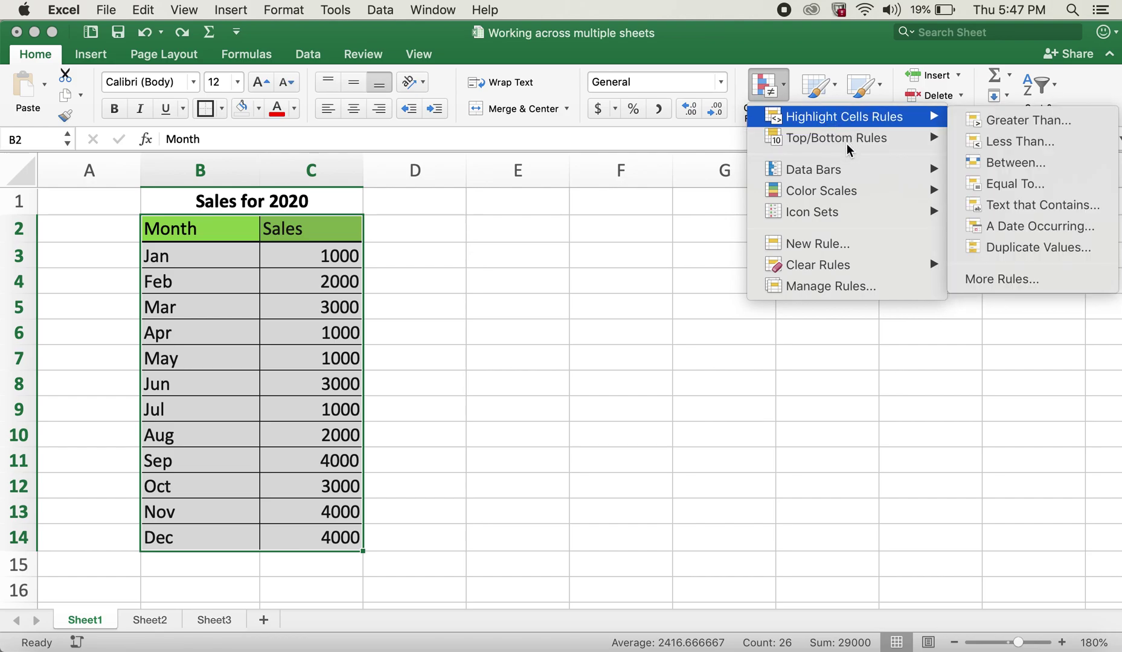
pyautogui.moveTo(849, 148)
pyautogui.moveTo(858, 119)
pyautogui.click(980, 282)
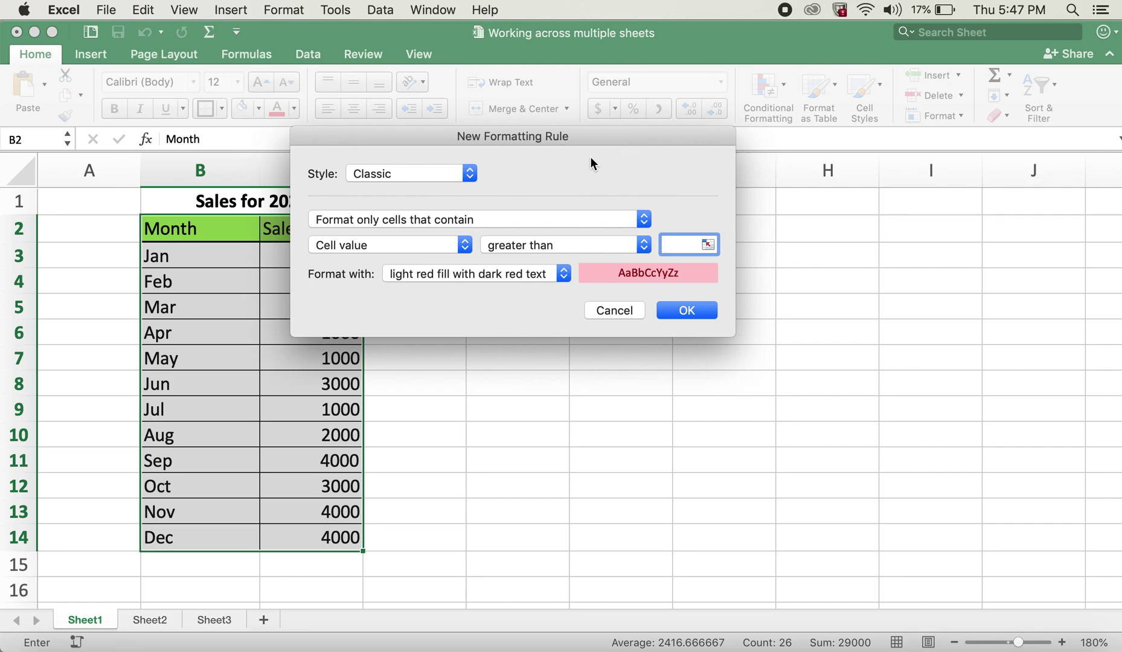
pyautogui.moveTo(580, 136); pyautogui.dragTo(712, 177)
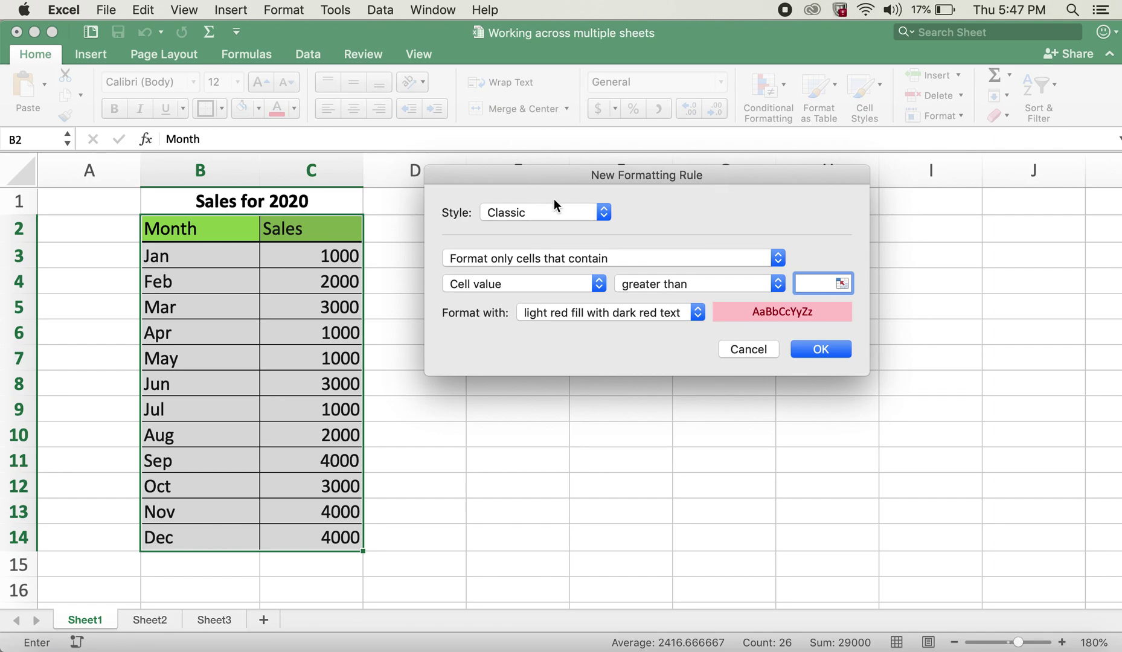
pyautogui.click(544, 213)
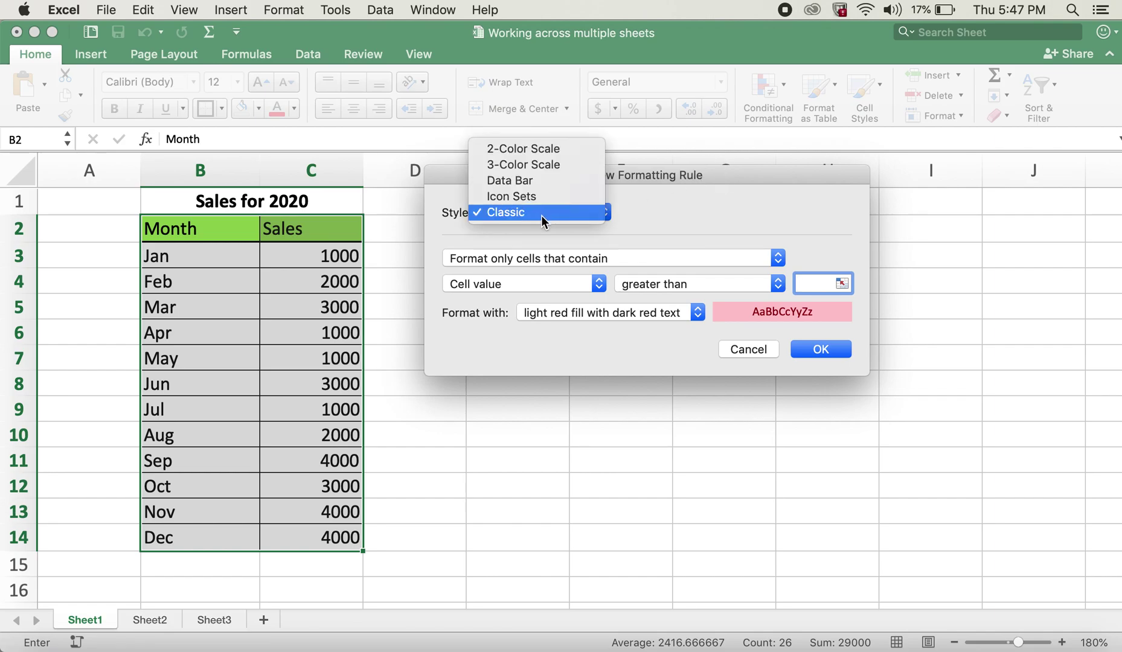
pyautogui.click(541, 216)
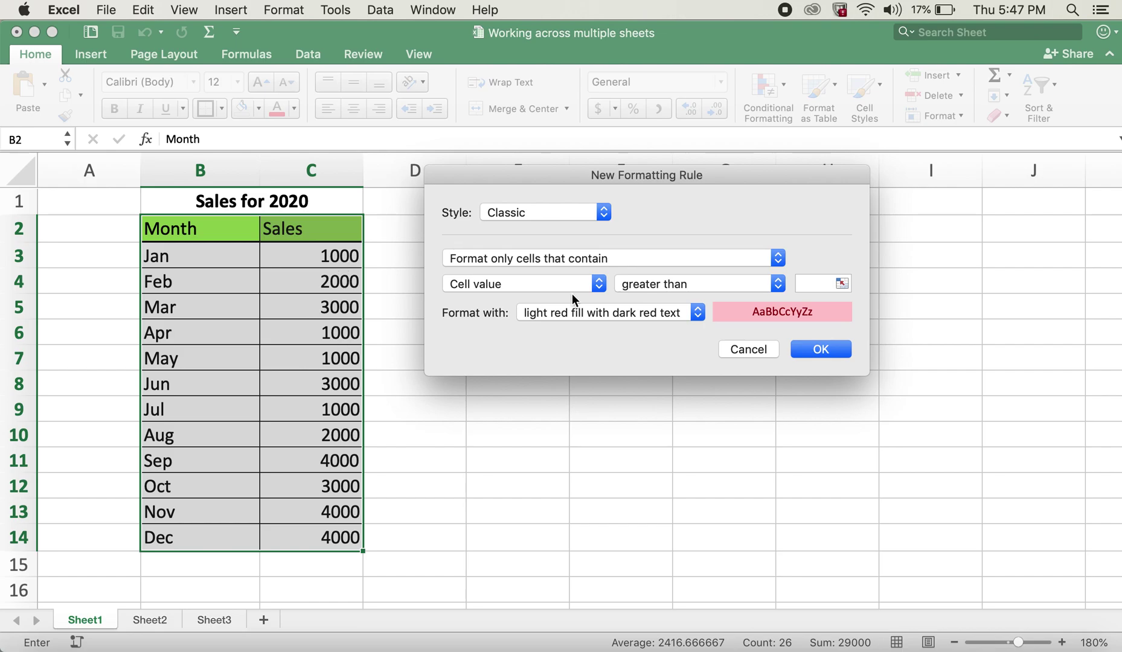
# Make the rule match cell values equal to 1000 with light red fill and dark red text
pyautogui.click(652, 285)
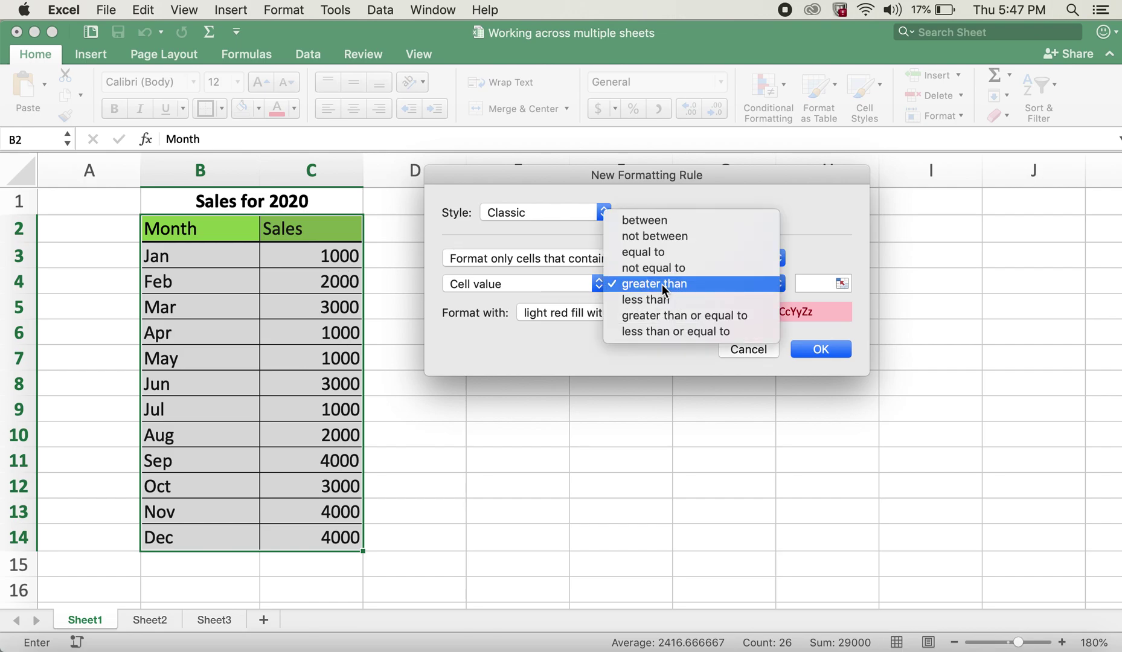
pyautogui.click(663, 254)
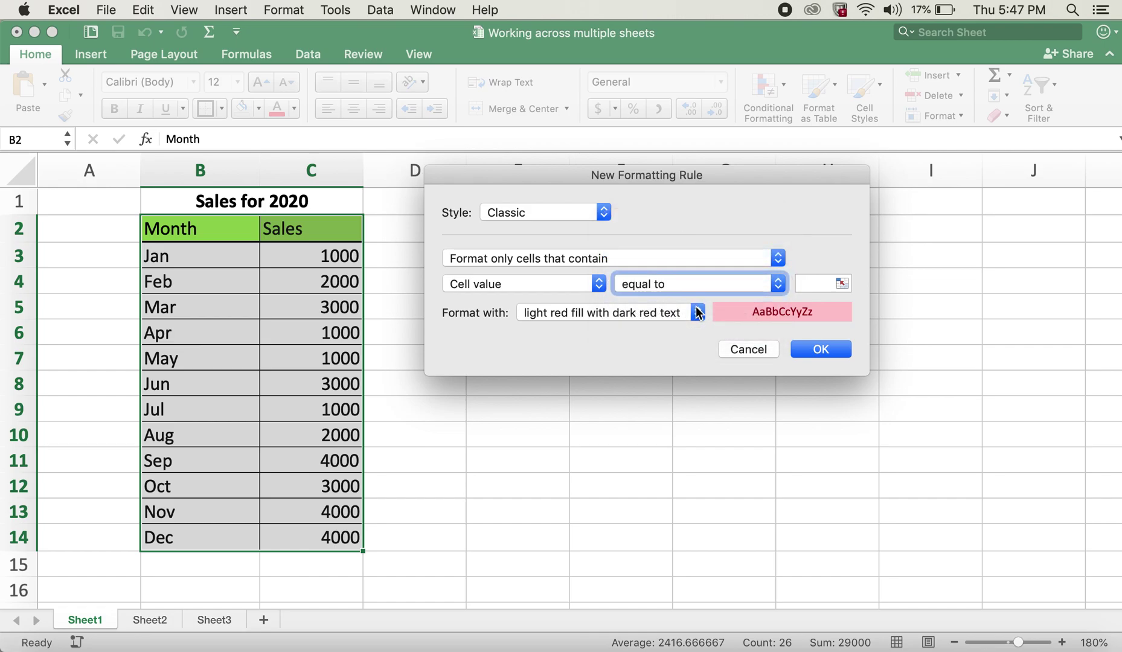
pyautogui.click(811, 285)
pyautogui.write('10')
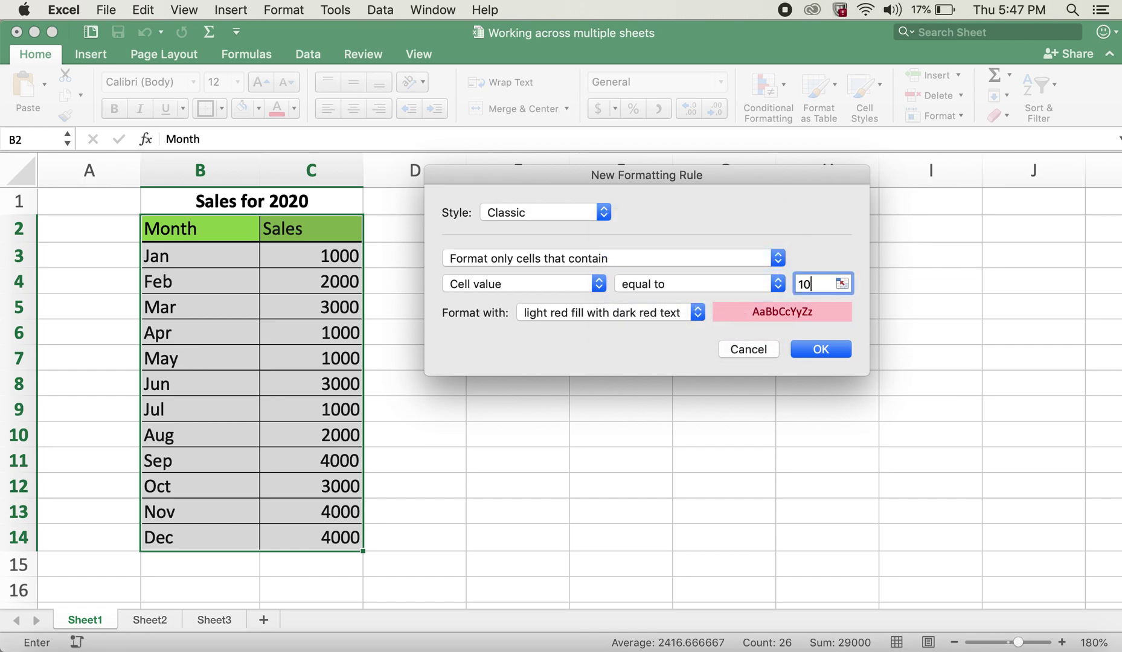
pyautogui.write('00')
pyautogui.click(698, 312)
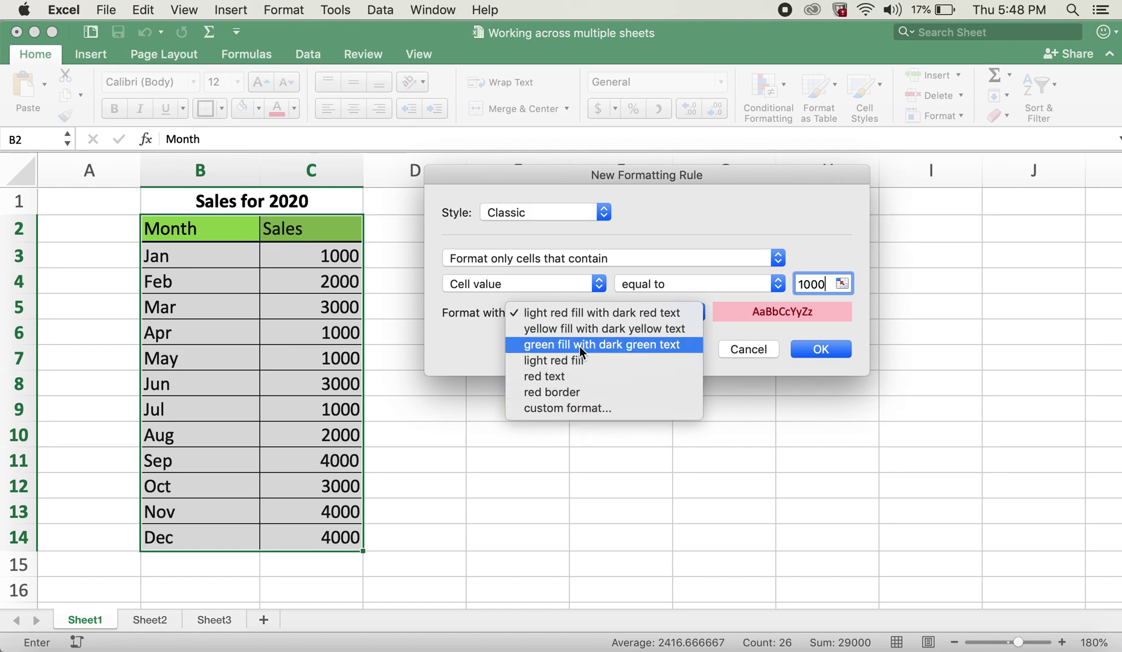
pyautogui.click(568, 313)
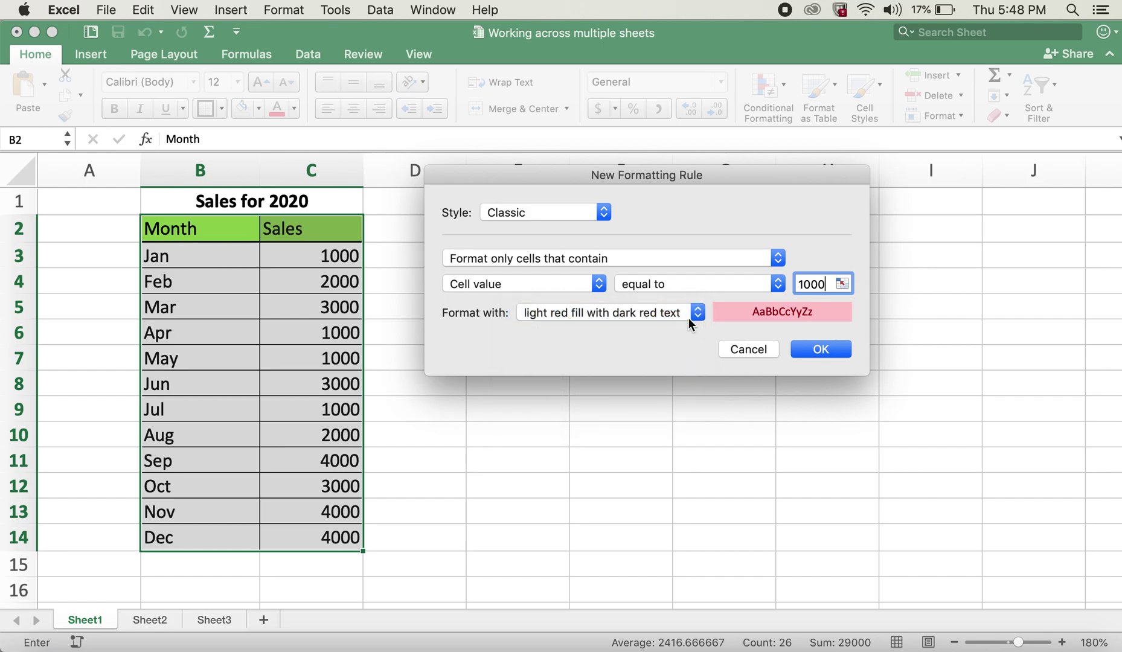
# Apply the equal-to-1000 rule, check the Jan–Jul sales figures, then undo it with Cmd+Z
pyautogui.click(821, 350)
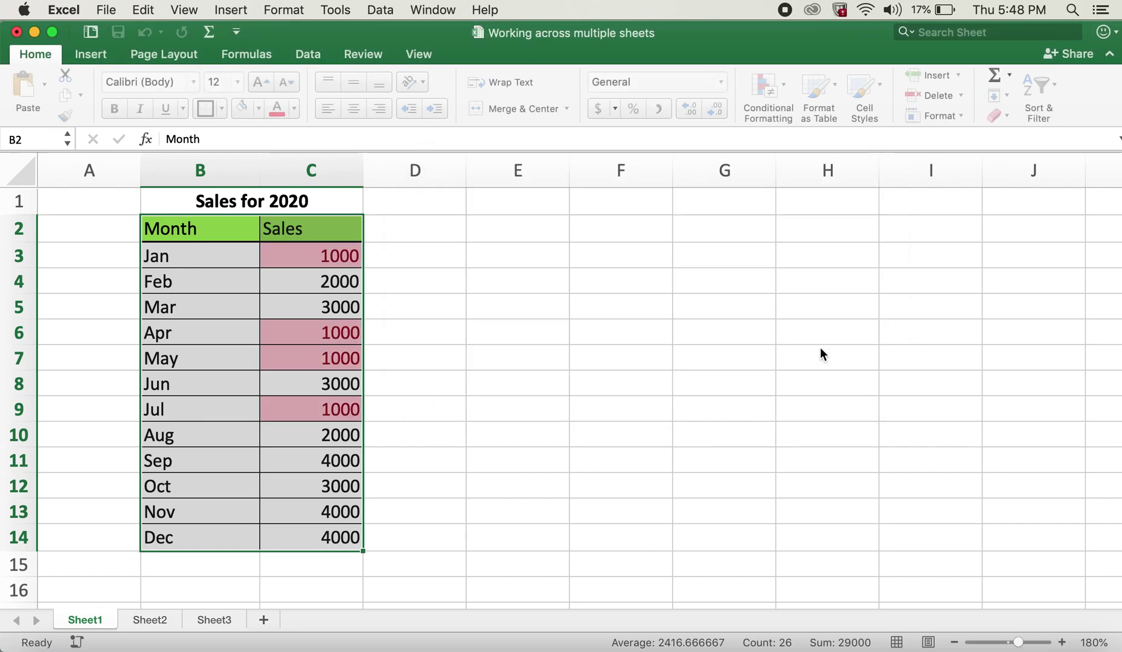
pyautogui.click(324, 262)
pyautogui.moveTo(324, 261); pyautogui.dragTo(320, 404)
pyautogui.click(509, 289)
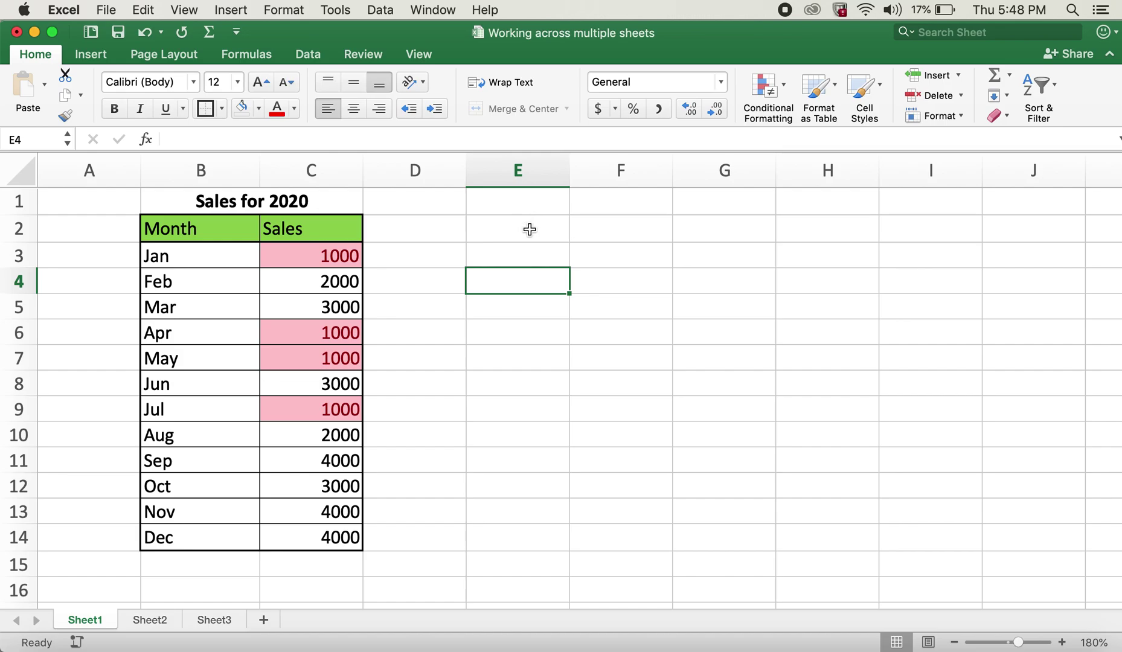
pyautogui.click(536, 250)
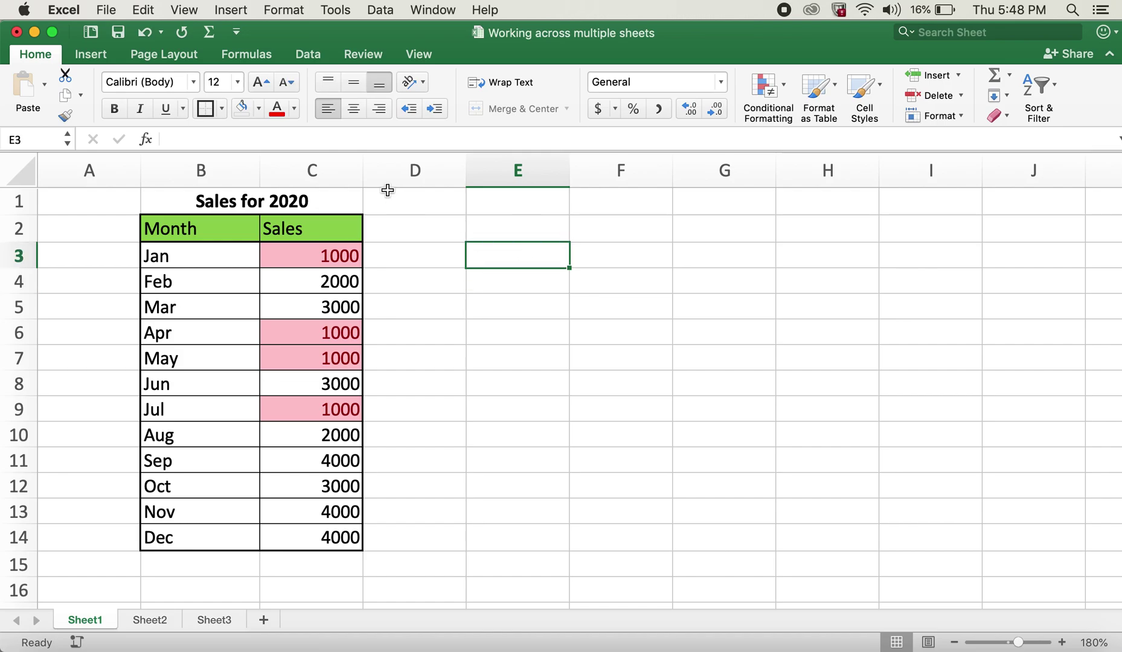
pyautogui.press('super+z')
# Reselect the table B2:C14 and start a new rule from Top/Bottom Rules > More Rules
pyautogui.click(504, 353)
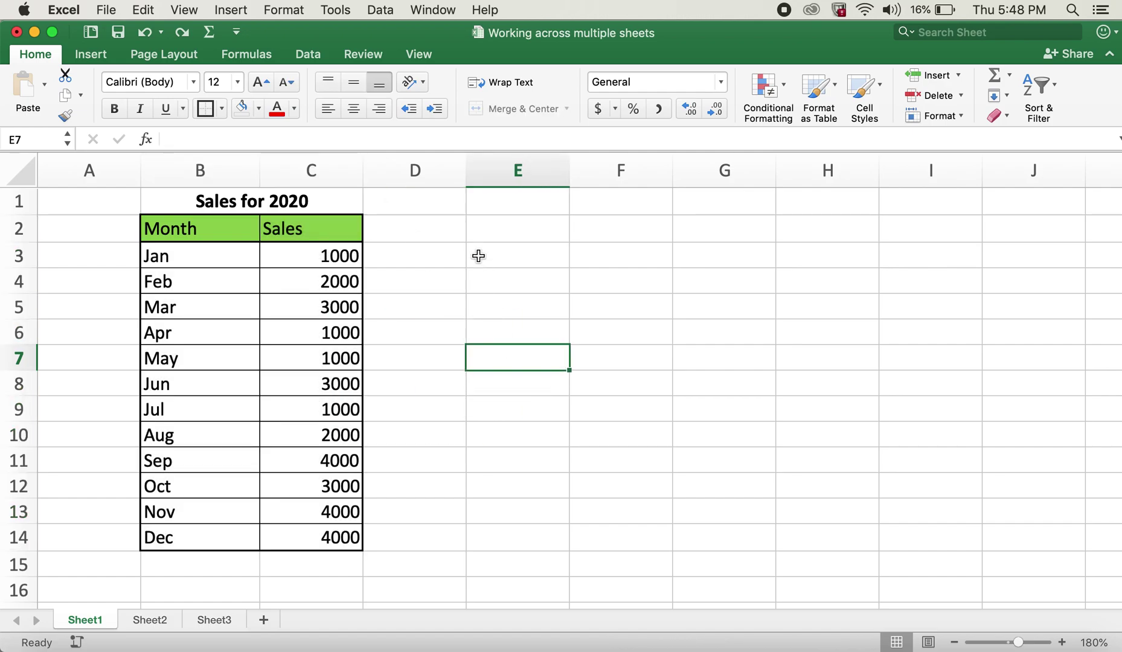
pyautogui.moveTo(188, 228); pyautogui.dragTo(296, 538)
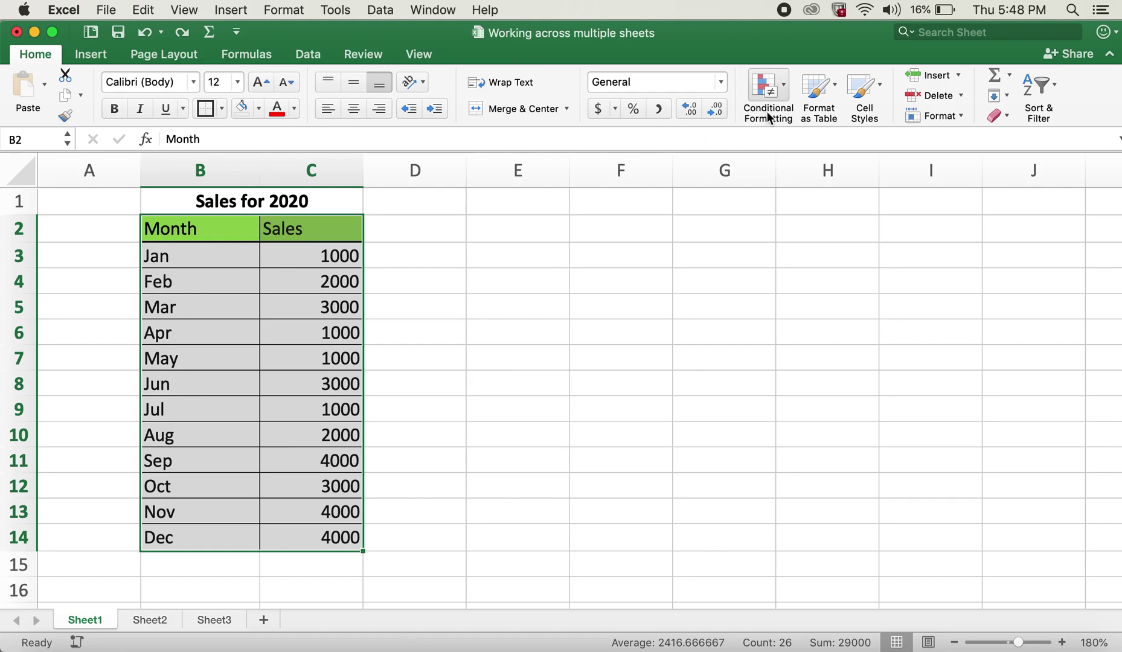
pyautogui.click(789, 104)
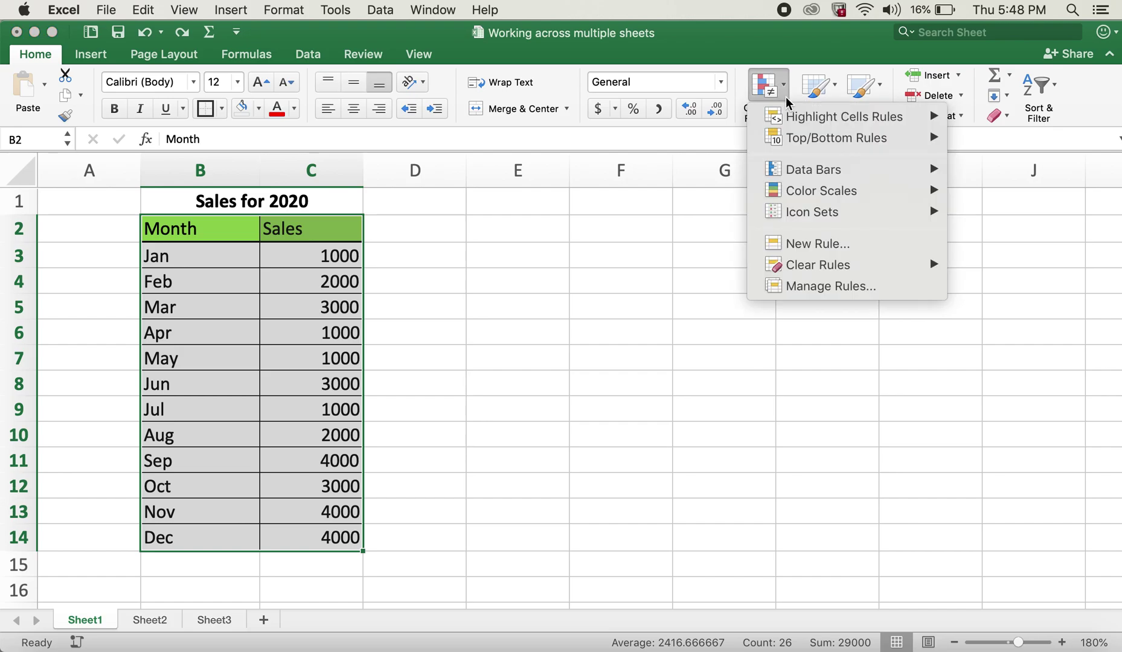
pyautogui.moveTo(797, 138)
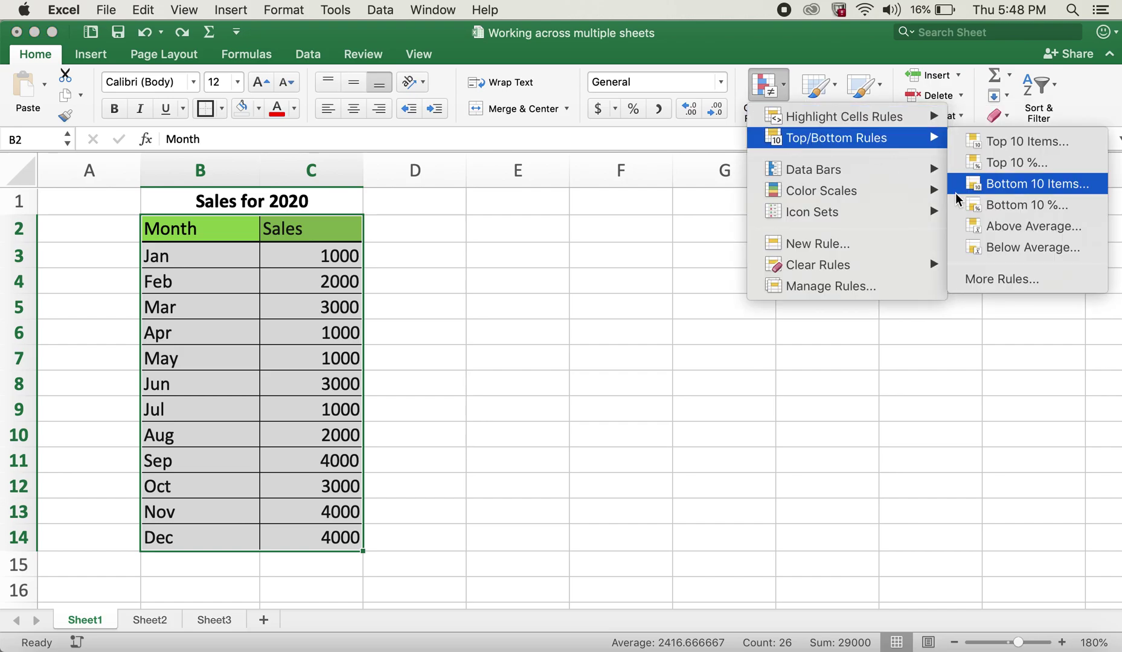
pyautogui.click(979, 291)
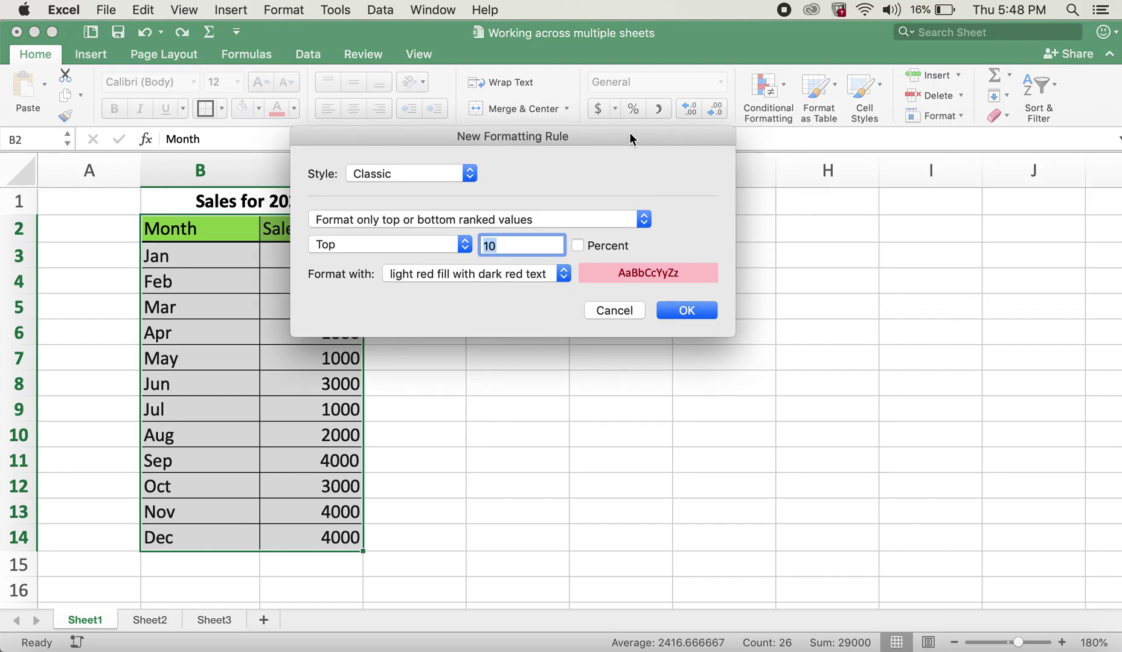
pyautogui.moveTo(592, 140); pyautogui.dragTo(722, 152)
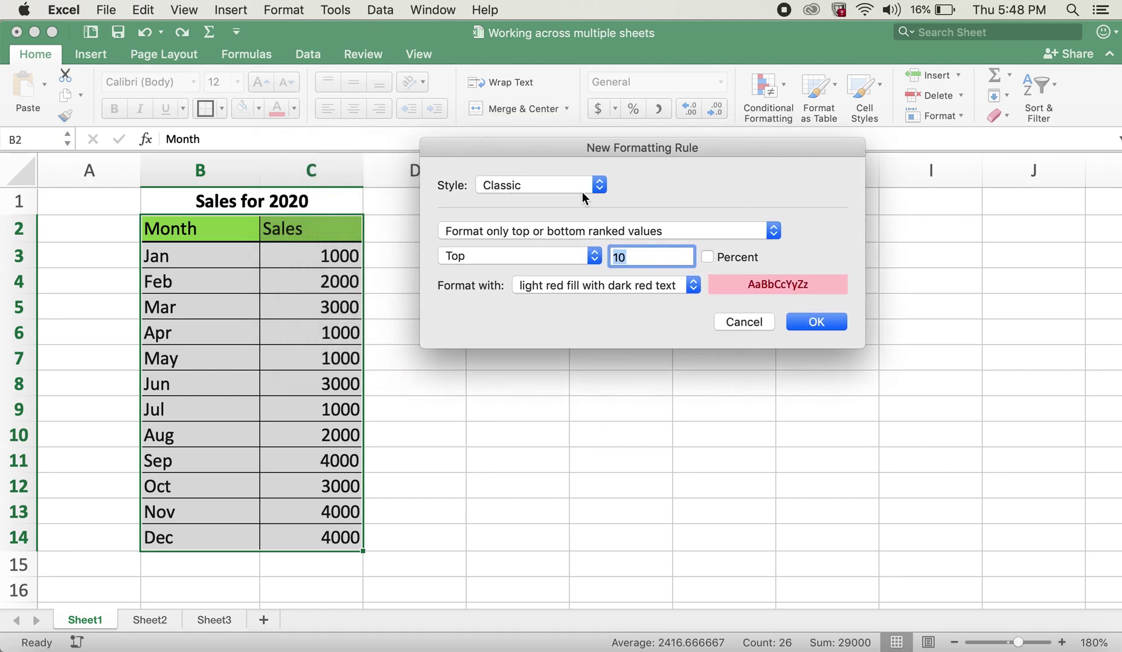
# Create a formula rule =ISEVEN(ROW()) shading even rows light red with dark red text
pyautogui.click(774, 232)
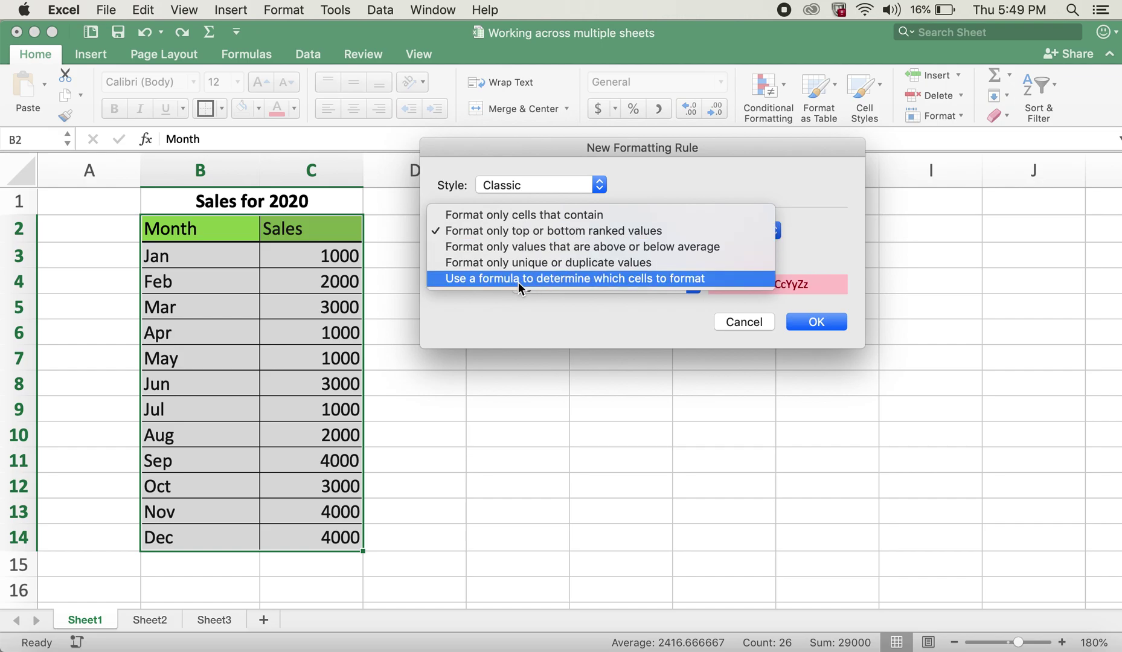
pyautogui.click(591, 282)
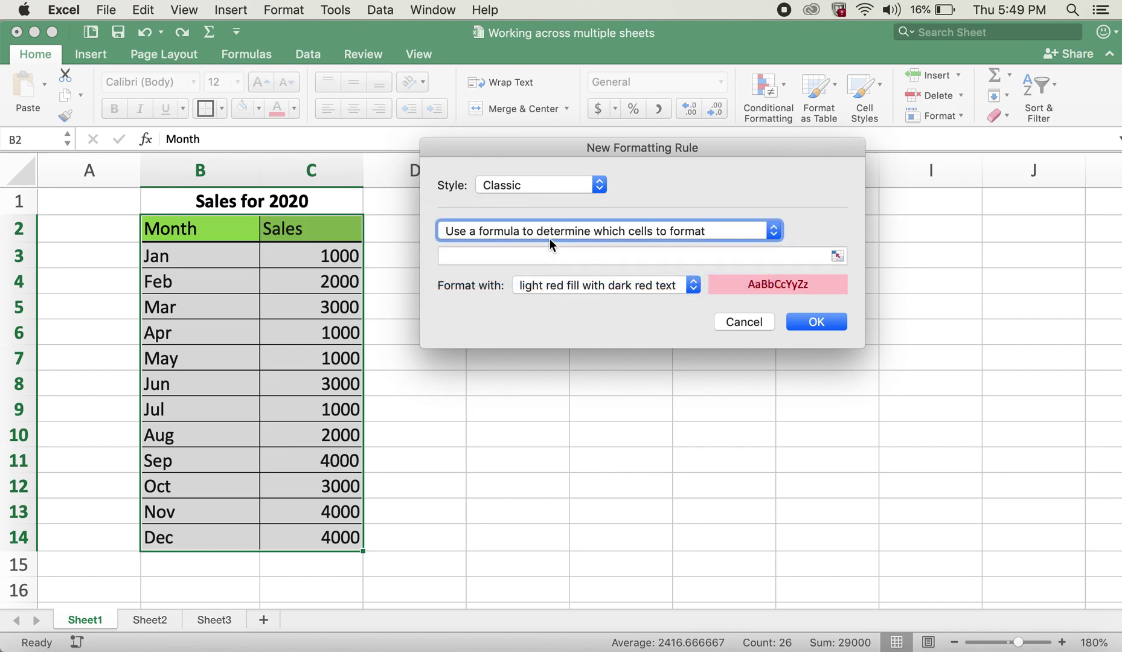
pyautogui.click(621, 254)
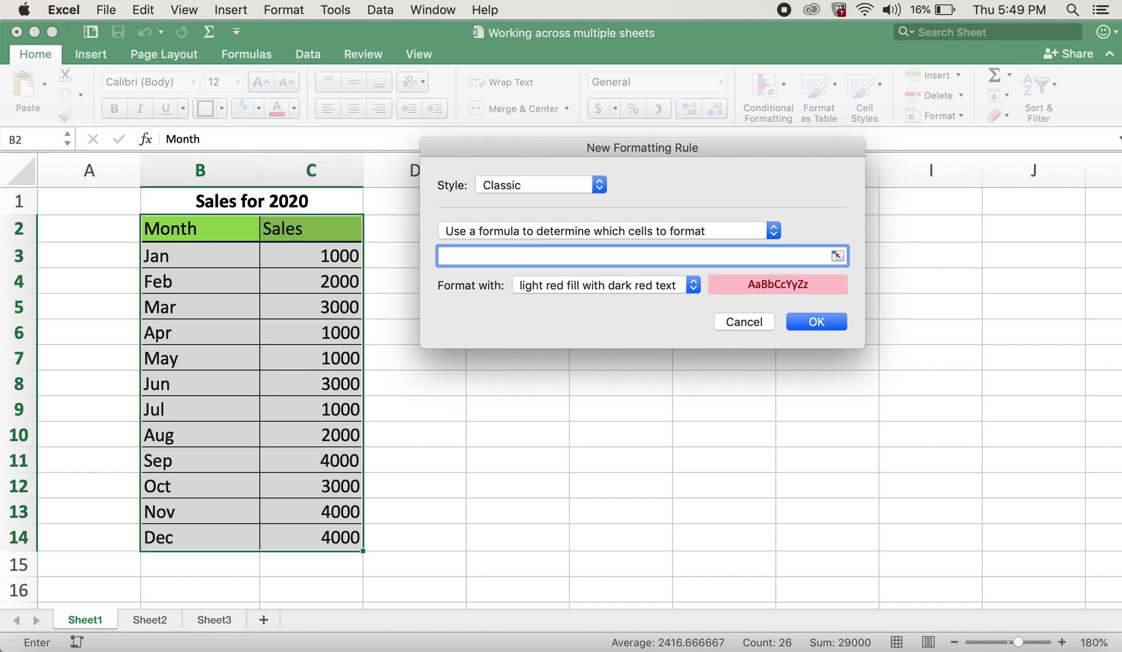
pyautogui.write('=iseven(row())')
pyautogui.click(816, 322)
# Inspect rows 2 and 4 to check the even-row highlighting
pyautogui.click(429, 325)
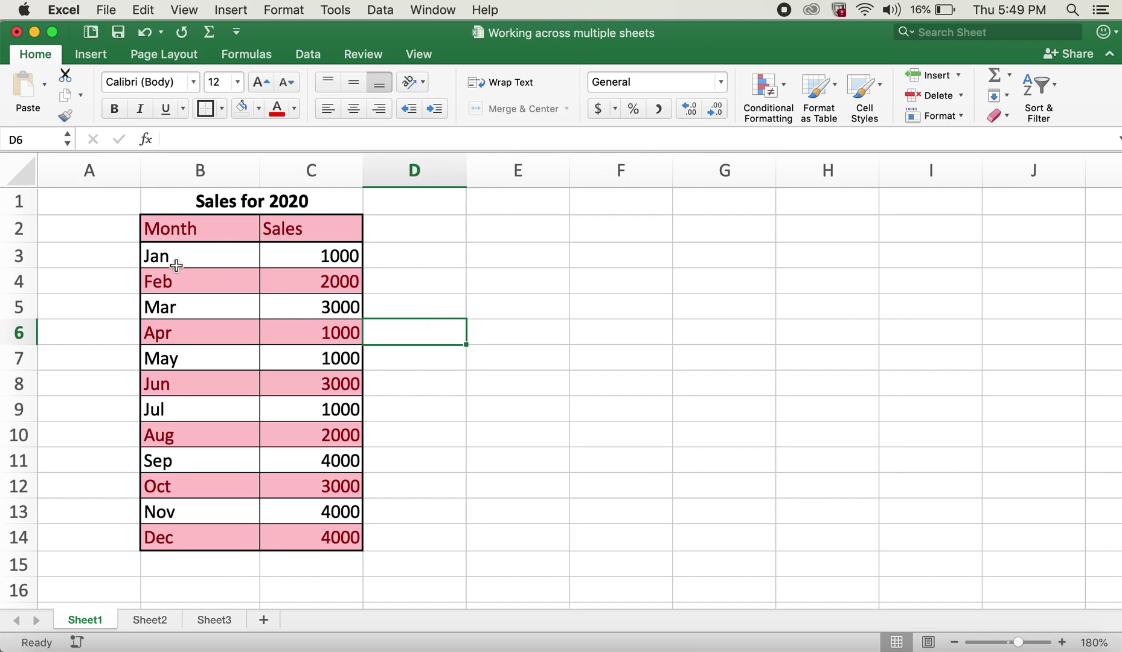
pyautogui.click(54, 229)
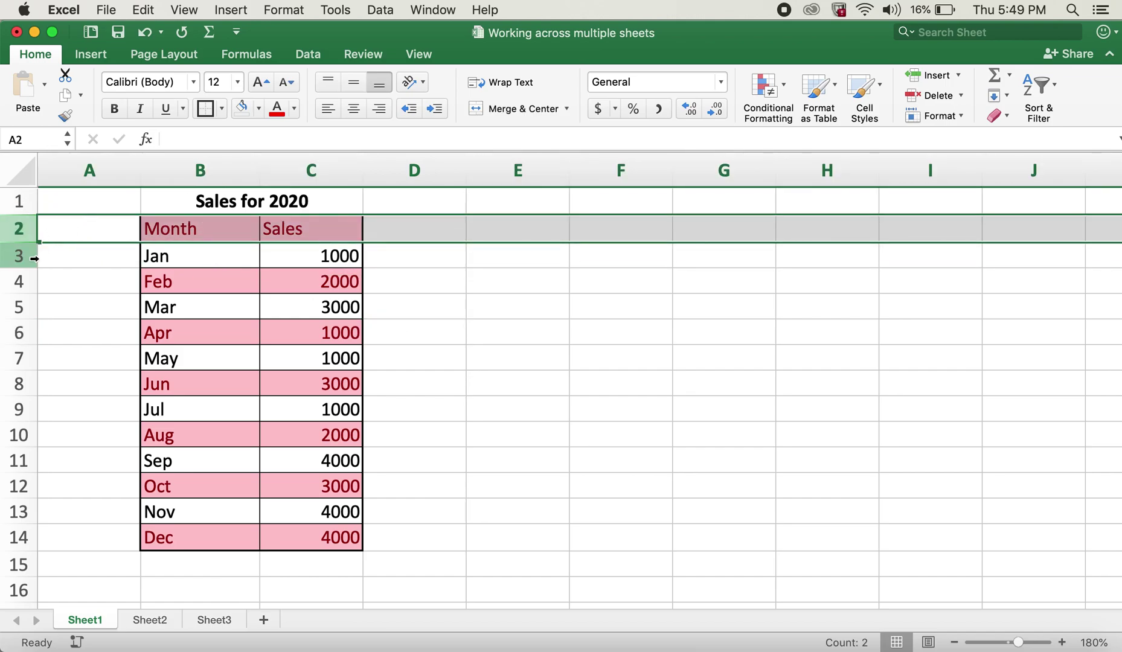
pyautogui.click(18, 281)
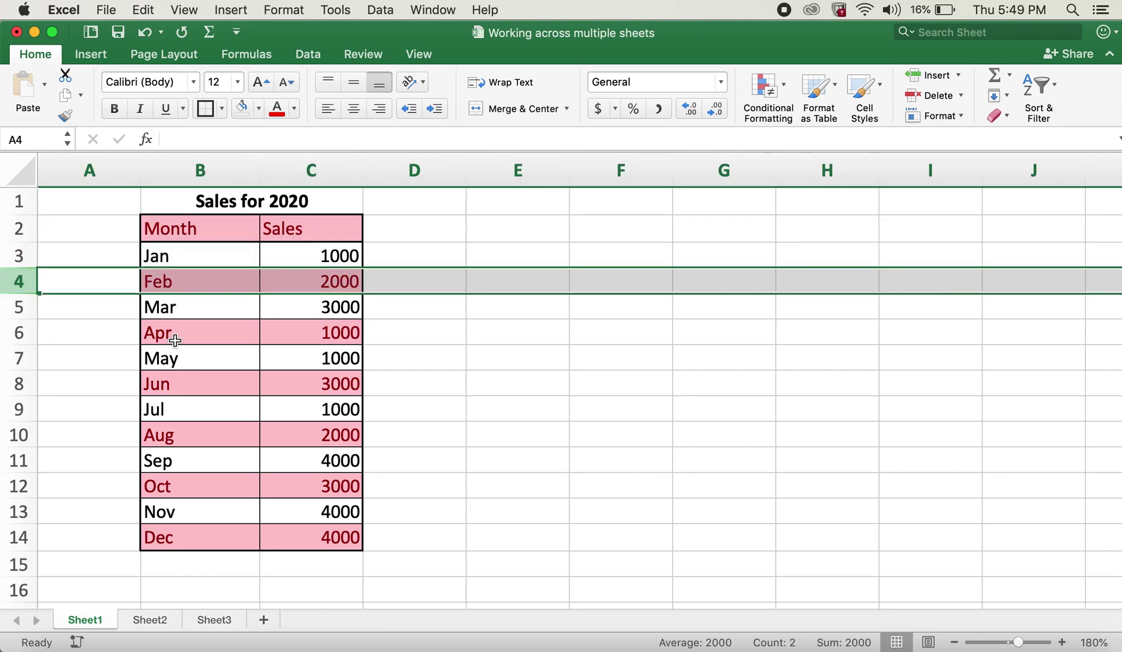
pyautogui.click(494, 408)
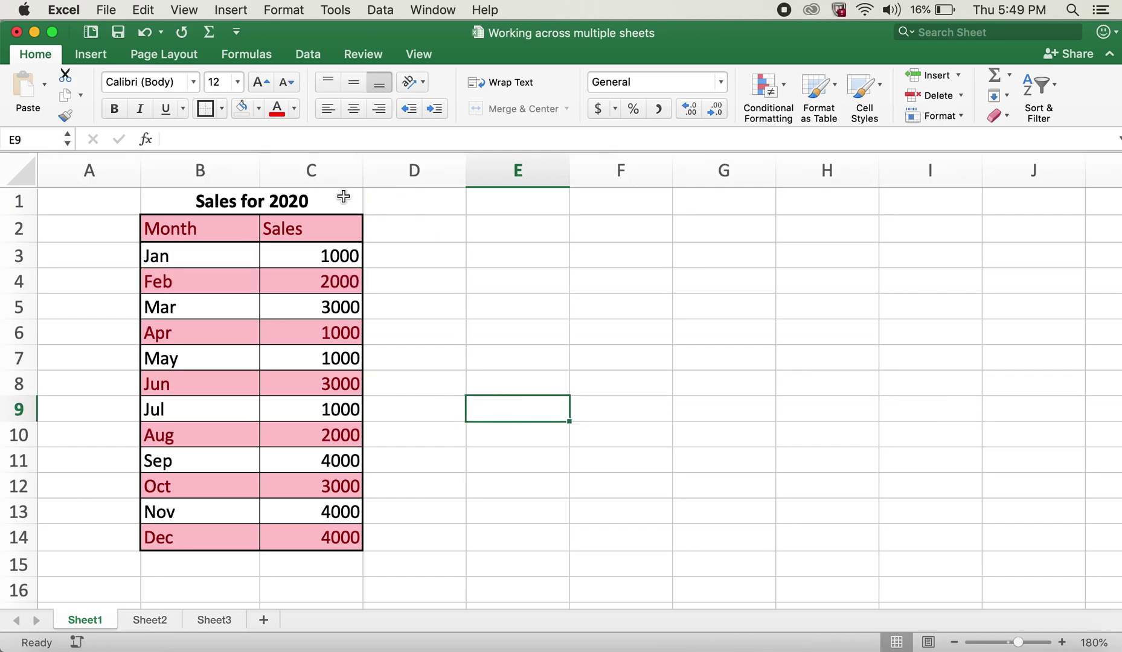
# Undo the even-row rule and reselect the whole table B2:C14
pyautogui.press('super+z')
pyautogui.click(469, 352)
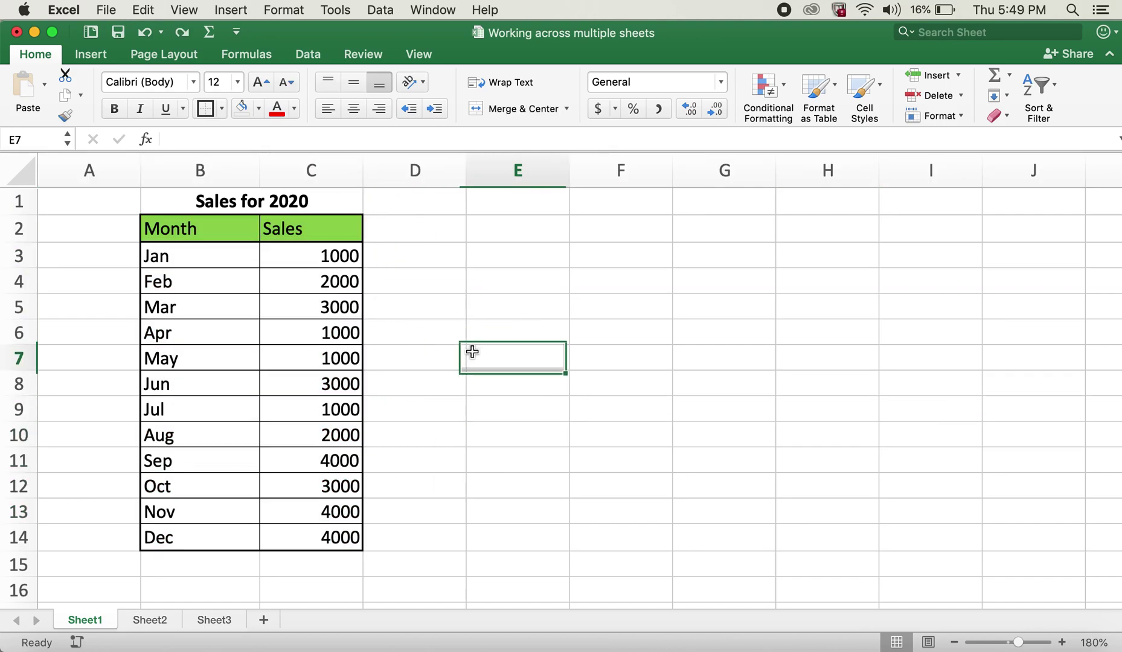
pyautogui.moveTo(202, 232); pyautogui.dragTo(307, 536)
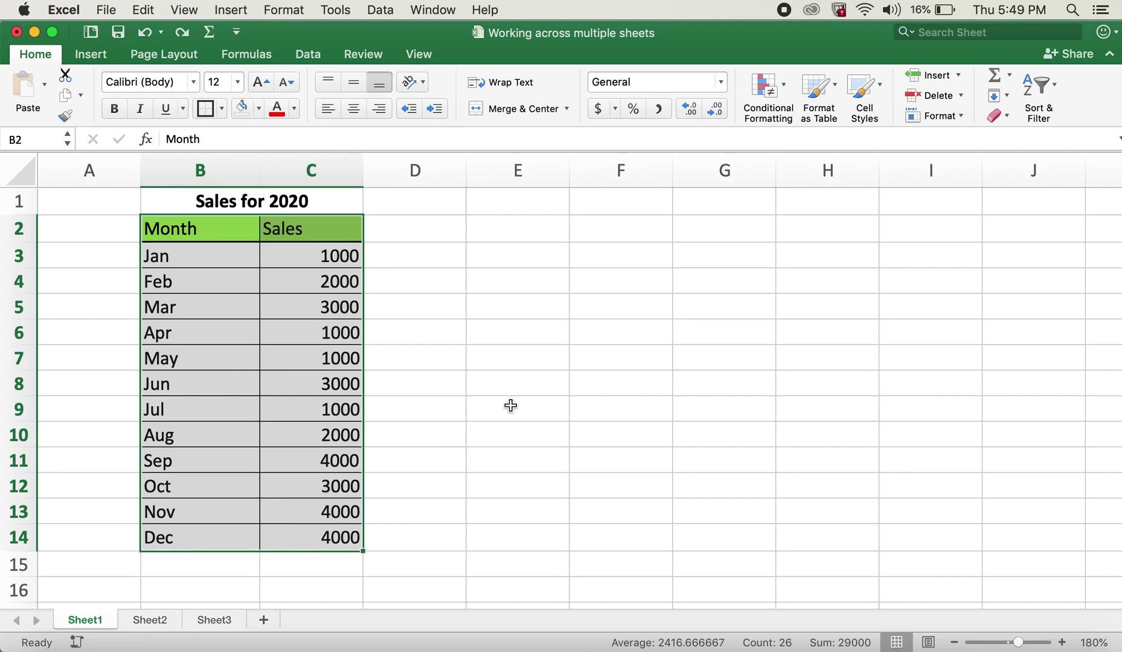
# Add a Top/Bottom More Rules formula rule =ISODD(ROW()) for light red fill, dark red text
pyautogui.click(781, 86)
pyautogui.moveTo(819, 158)
pyautogui.moveTo(834, 140)
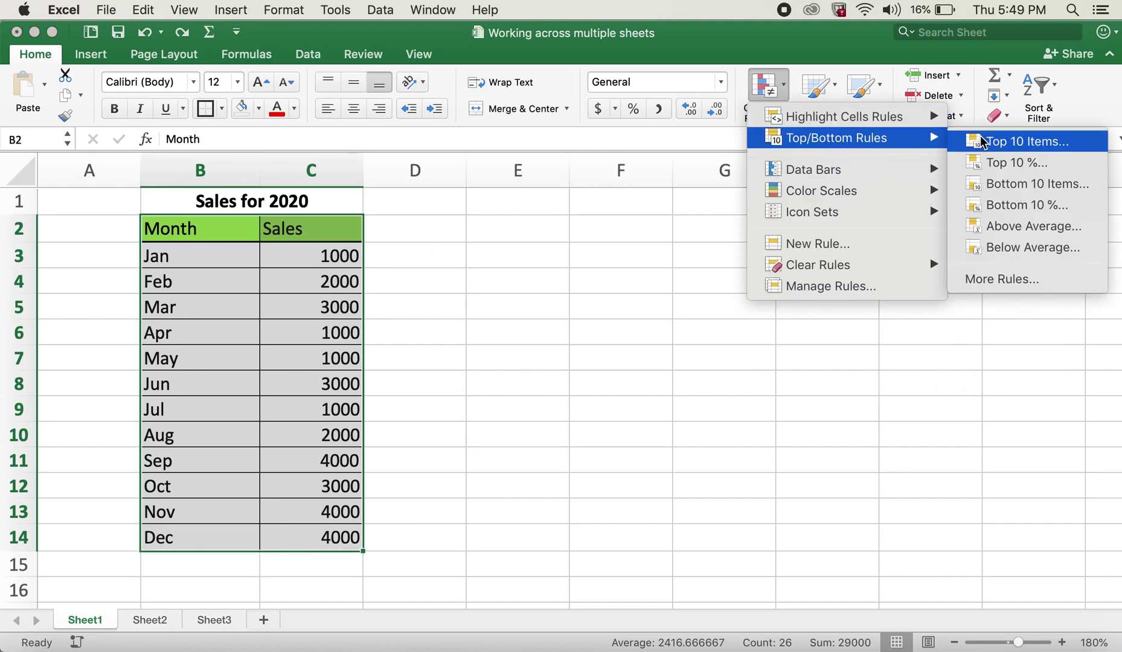
pyautogui.click(965, 281)
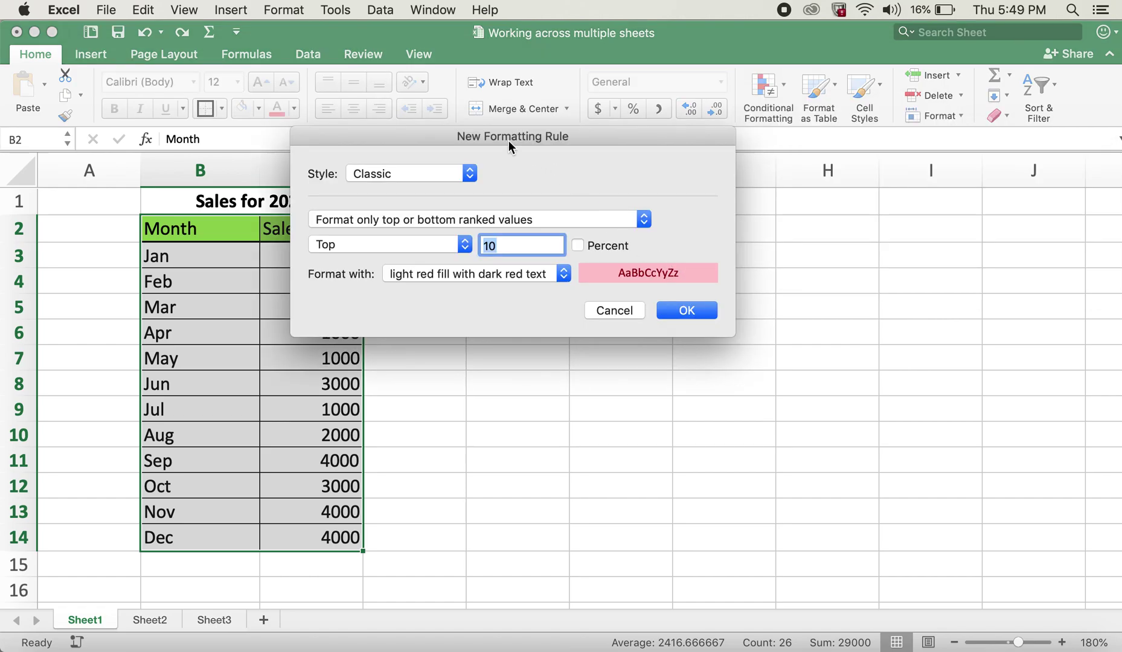
pyautogui.moveTo(518, 129); pyautogui.dragTo(641, 131)
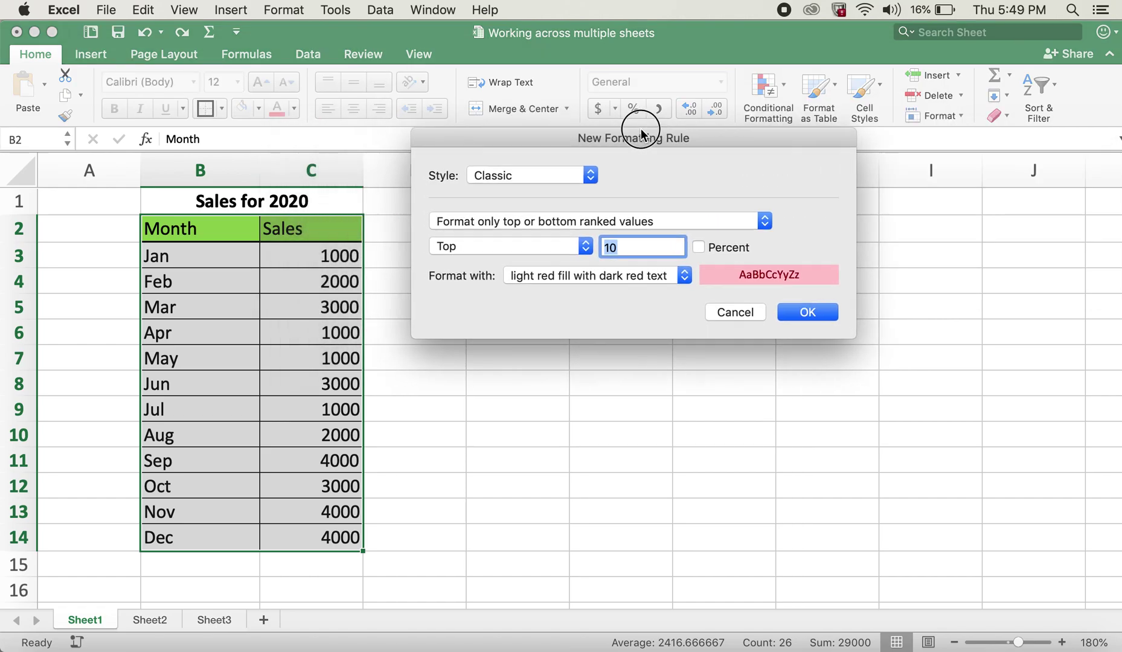
pyautogui.click(755, 222)
pyautogui.click(605, 271)
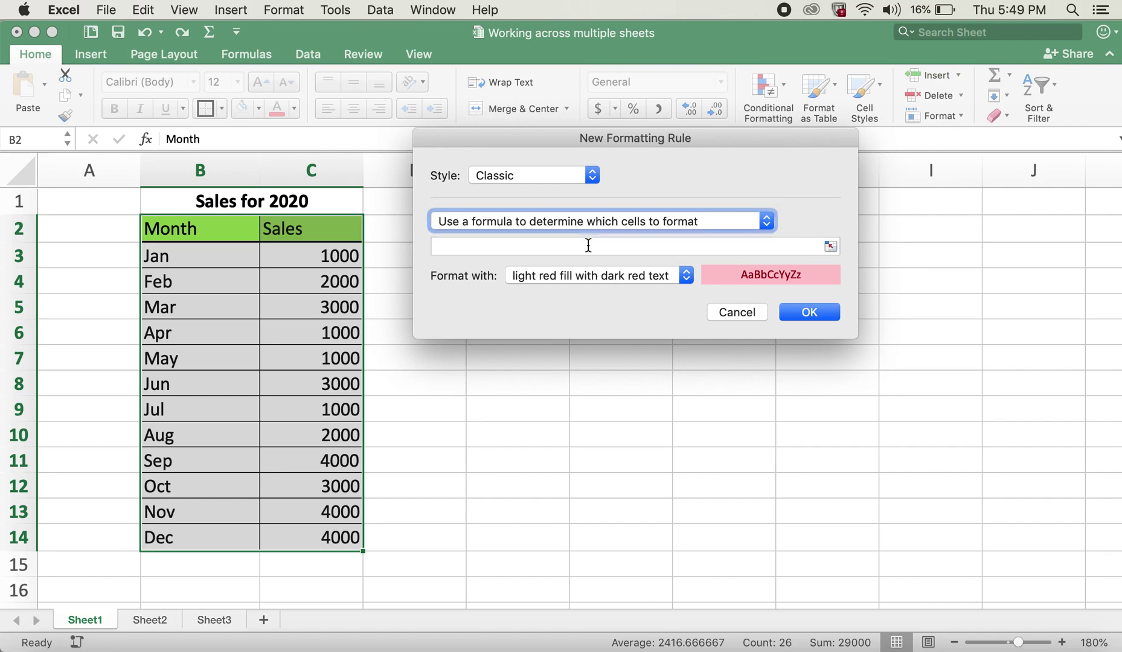
pyautogui.click(570, 245)
pyautogui.write('=')
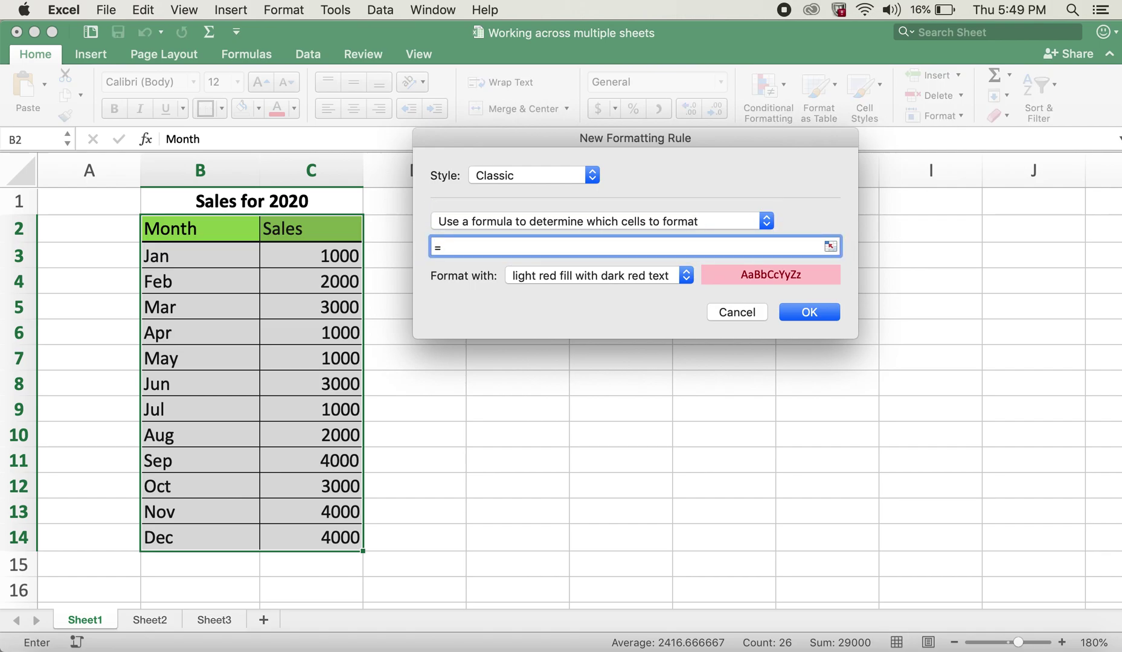
pyautogui.write('isodd(row())')
pyautogui.click(806, 313)
pyautogui.click(637, 316)
pyautogui.click(18, 256)
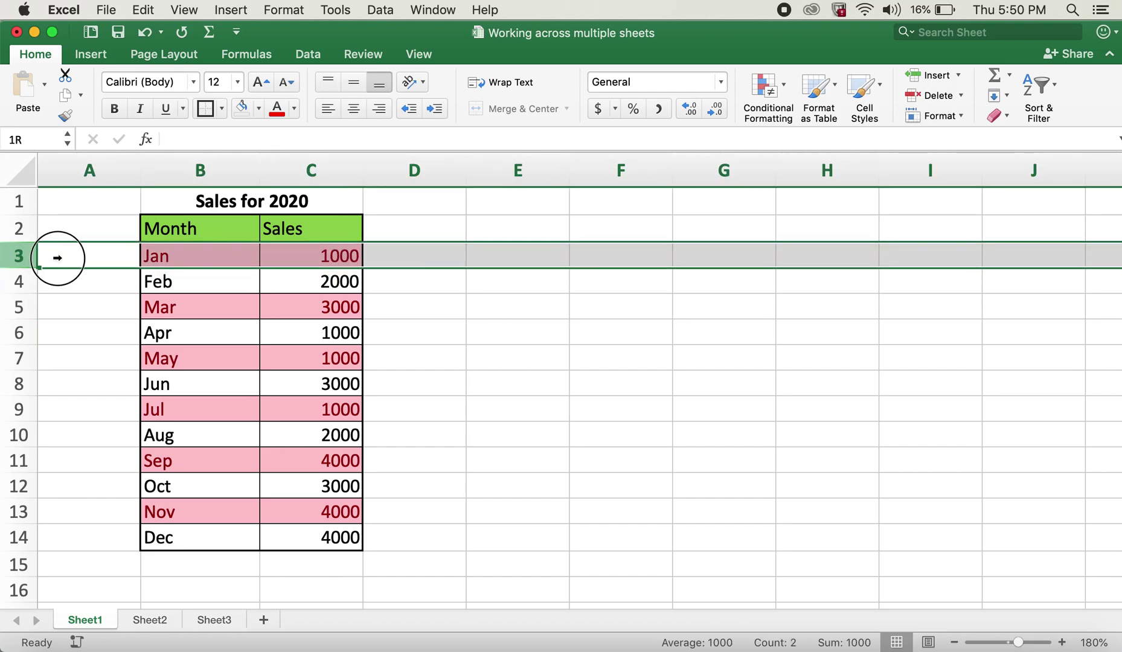
pyautogui.moveTo(58, 258); pyautogui.dragTo(90, 540)
pyautogui.click(621, 332)
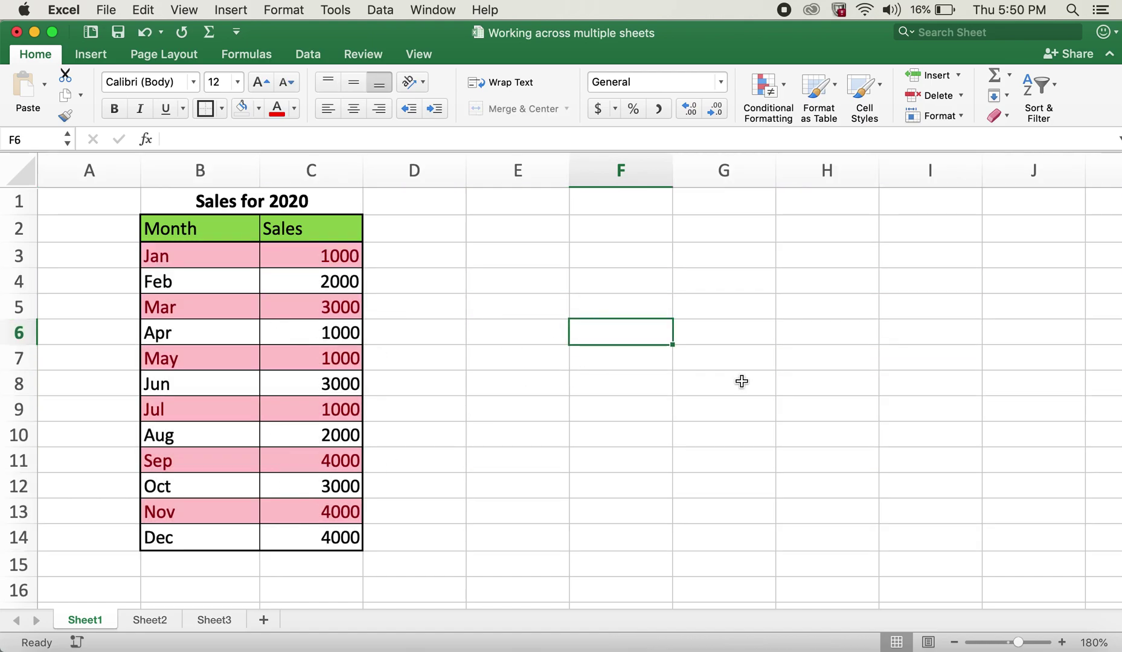
pyautogui.click(764, 374)
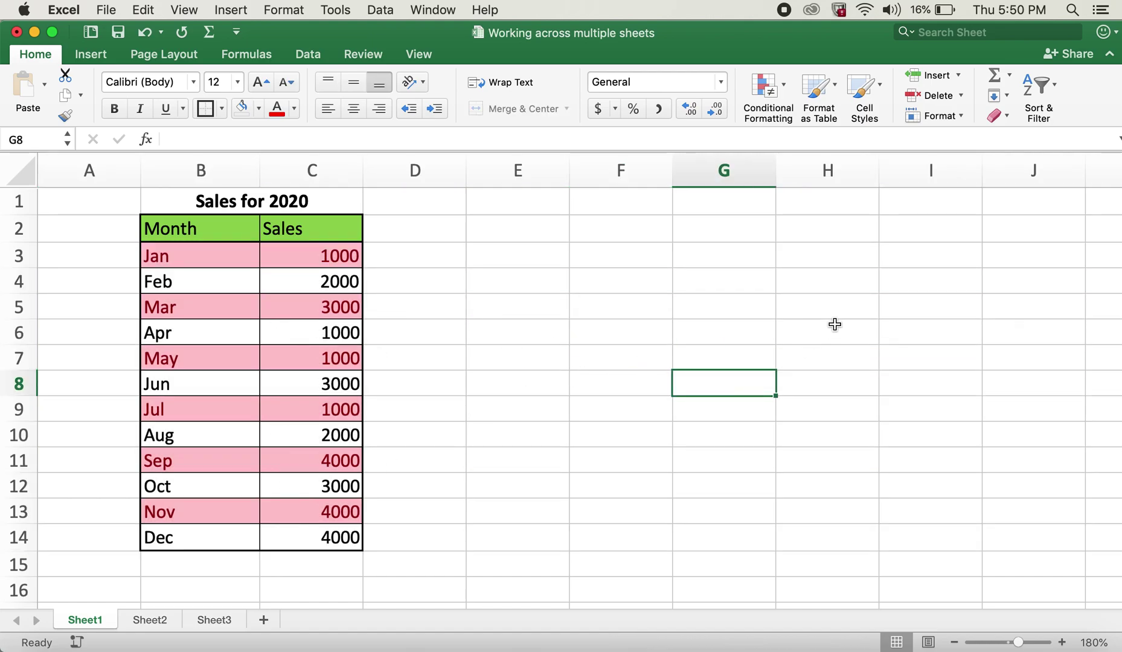